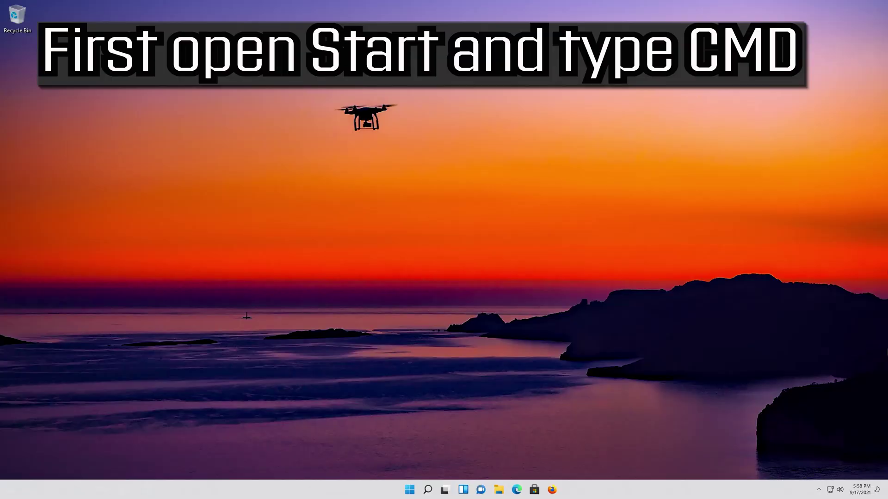
# Step: Search the Start menu for 'cmd' so Command Prompt appears as the best match
pyautogui.press('super')
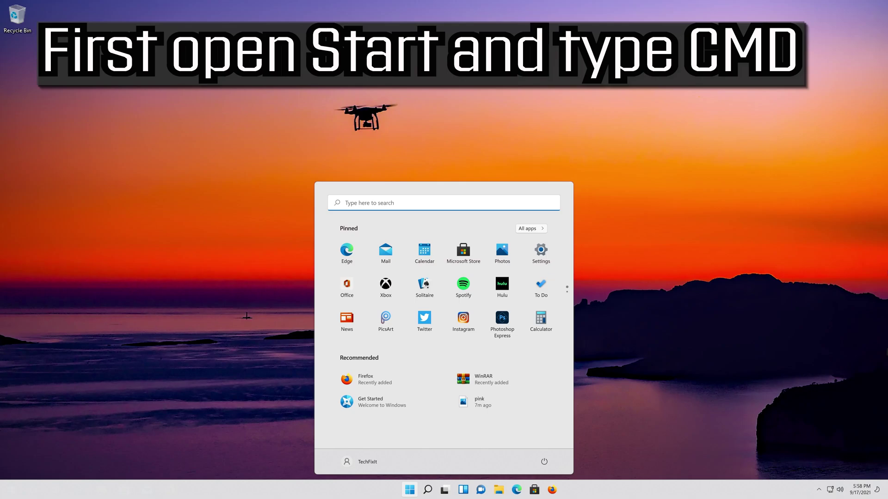
pyautogui.write('cmd')
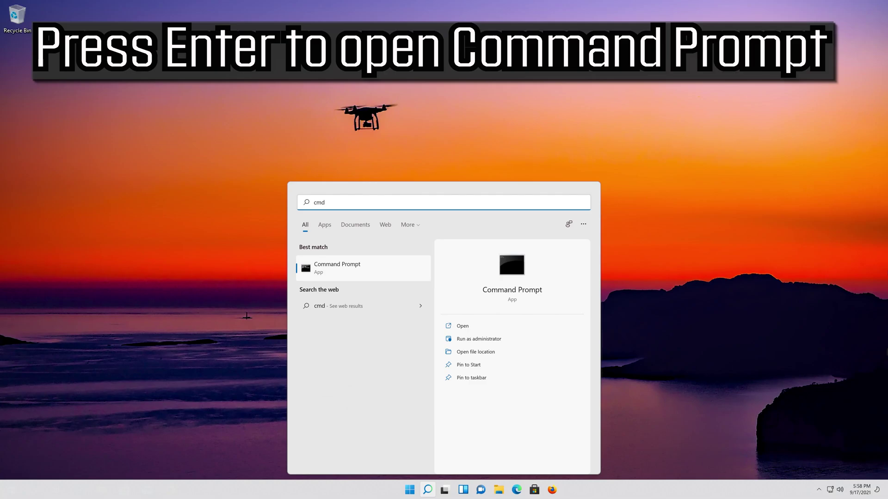
# Step: Open Command Prompt and run devmgmt.msc to launch Device Manager
pyautogui.press('Return')
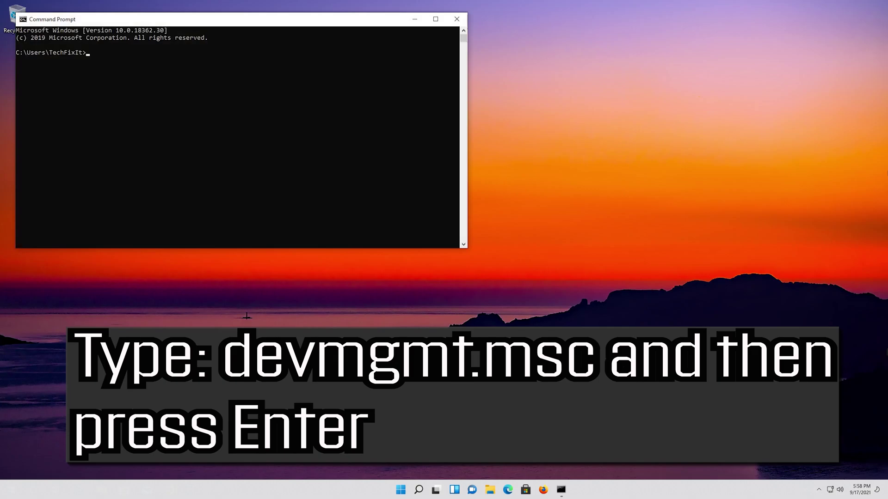
pyautogui.write('devmgmt.msc')
pyautogui.press('Return')
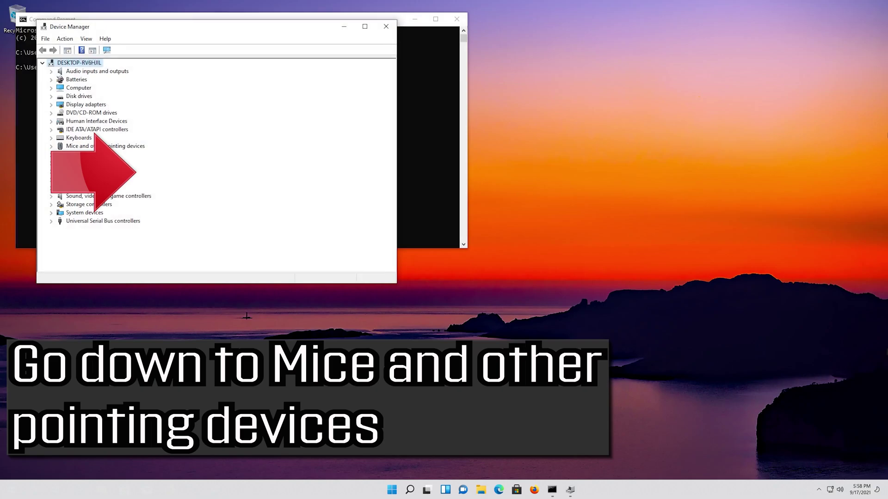
# Step: Expand Mice and other pointing devices and select the Microsoft PS/2 Mouse entry
pyautogui.press('Down')
pyautogui.press('Down')
pyautogui.press('Down')
pyautogui.press('Down')
pyautogui.press('Down')
pyautogui.press('Down')
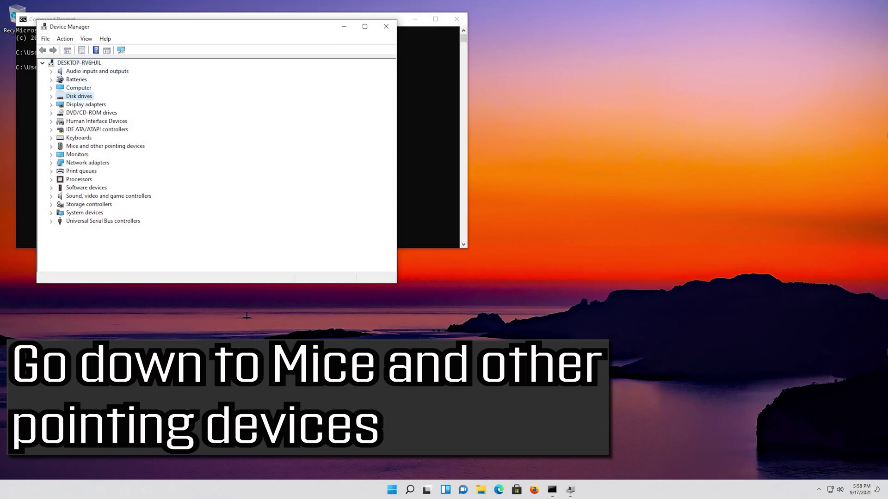
pyautogui.press('Down')
pyautogui.press('Down')
pyautogui.press('Down')
pyautogui.press('Down')
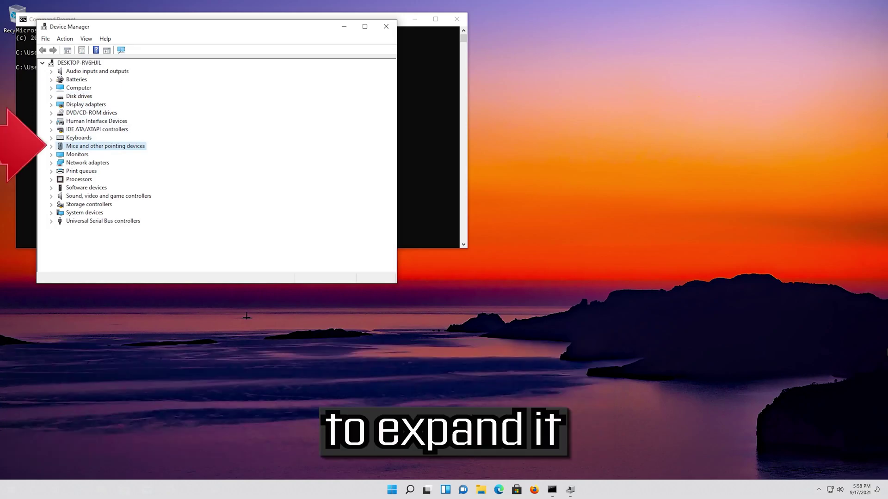
pyautogui.press('Right')
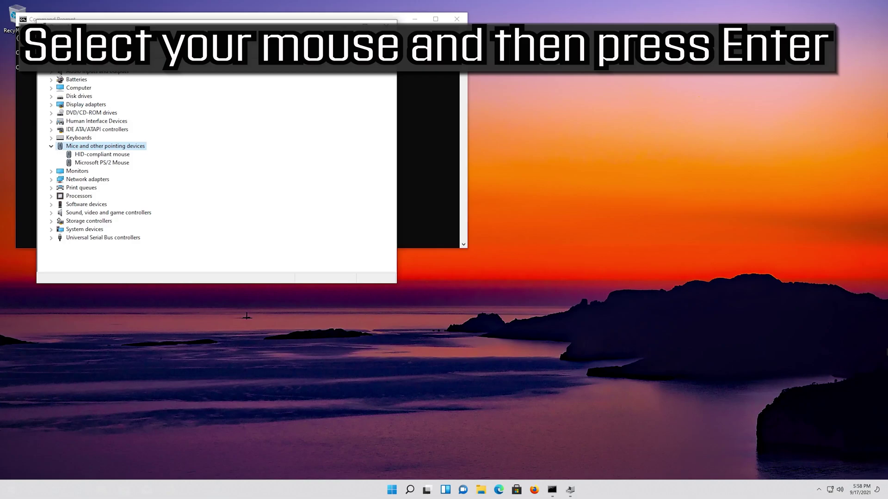
pyautogui.press('Down')
pyautogui.press('Down')
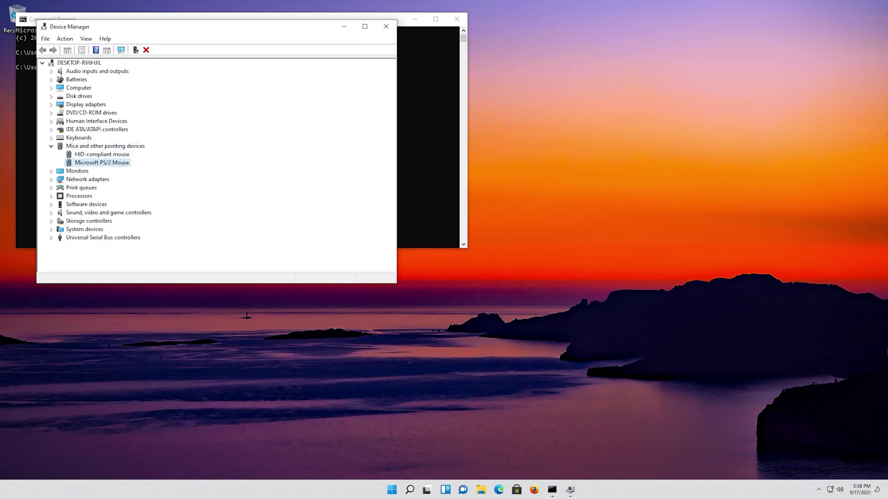
# Step: Open Microsoft PS/2 Mouse properties and start Update Driver from its Driver tab
pyautogui.press('Return')
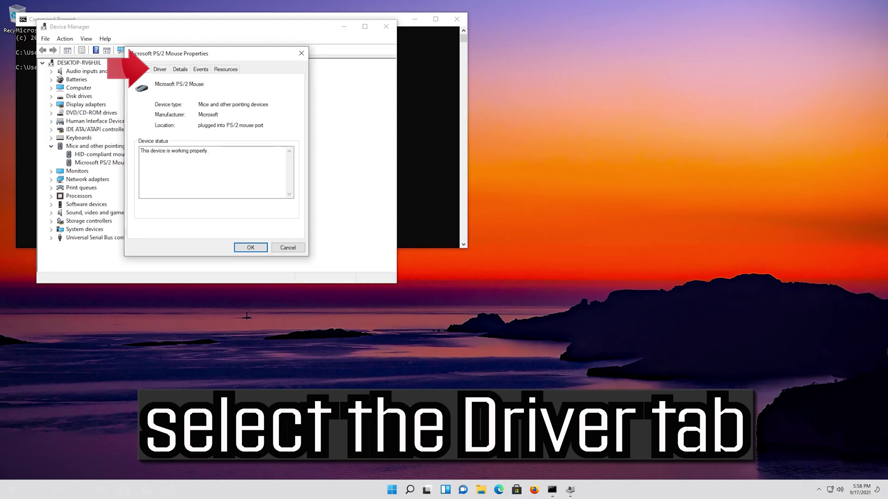
pyautogui.hotkey('ctrl', 'Tab')
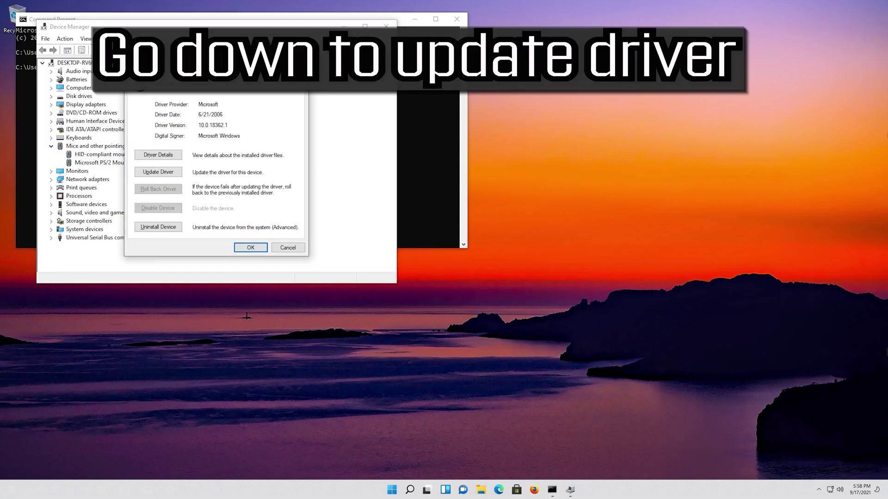
pyautogui.press('Tab')
pyautogui.press('Tab')
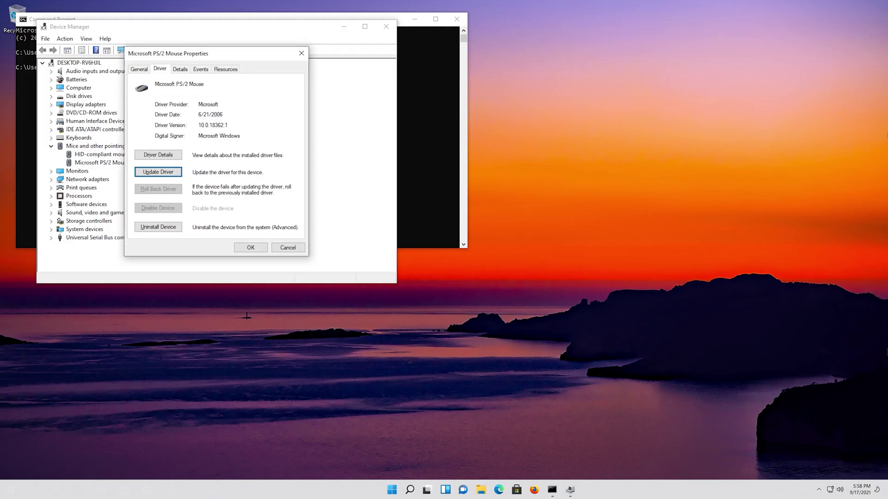
pyautogui.press('Return')
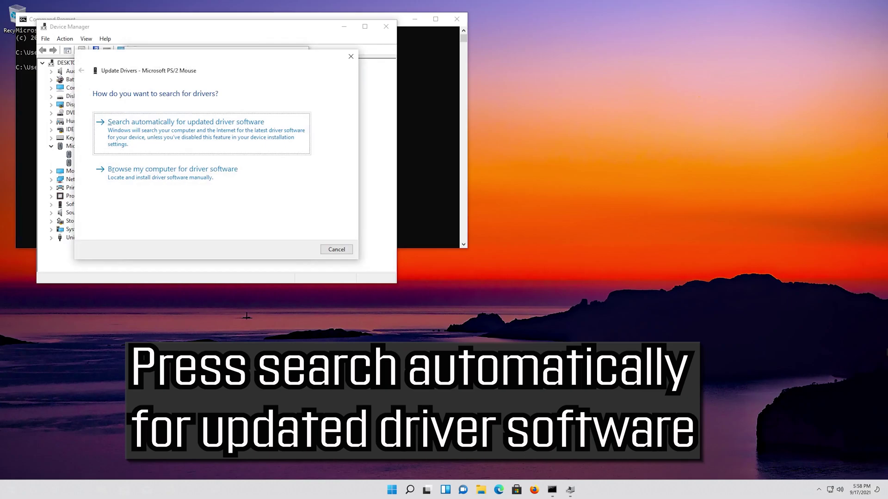
# Step: Run an automatic online driver search, then reopen the wizard toward Browse my computer
pyautogui.press('Return')
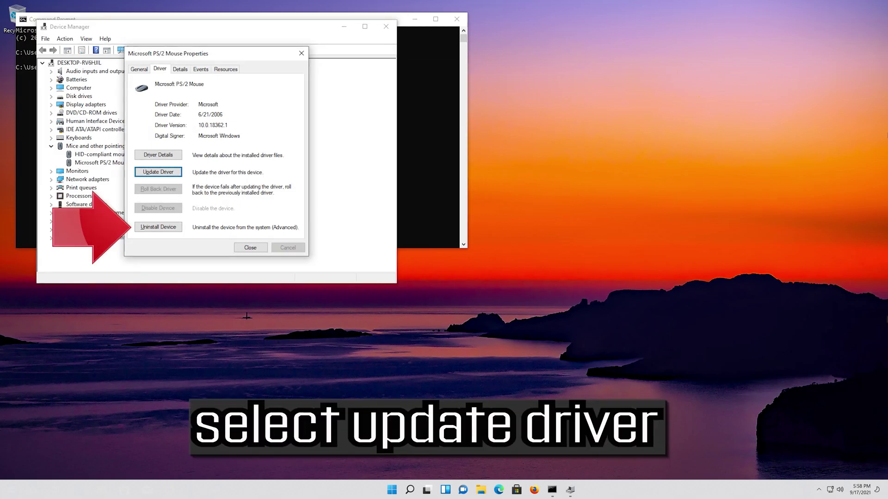
pyautogui.press('Return')
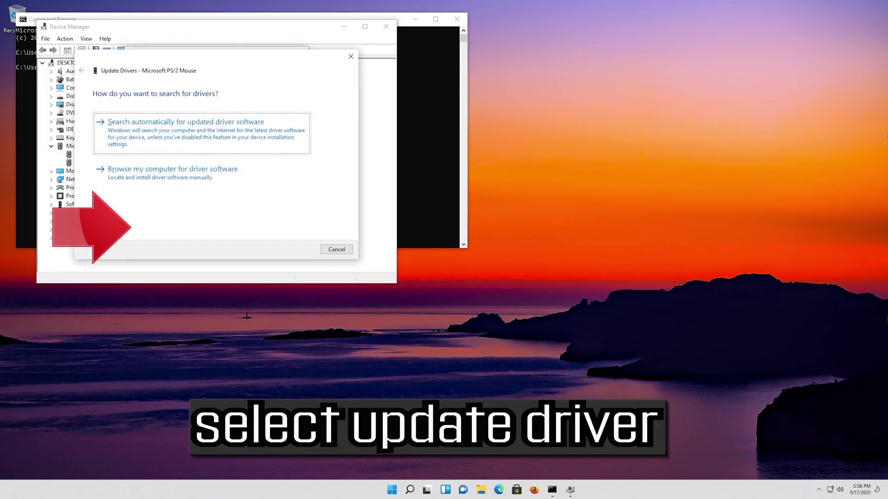
pyautogui.press('Tab')
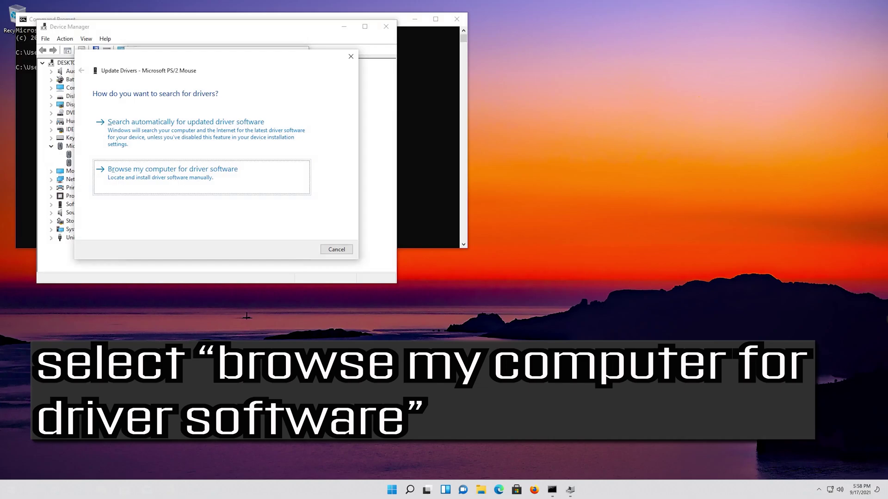
# Step: Browse locally, pick Microsoft PS/2 Mouse from the compatible hardware list and install it
pyautogui.press('Return')
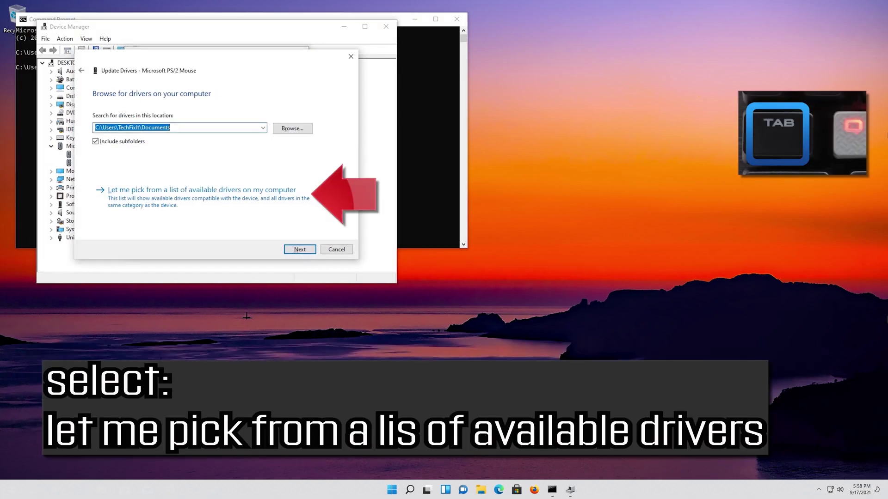
pyautogui.press('Tab')
pyautogui.press('Tab')
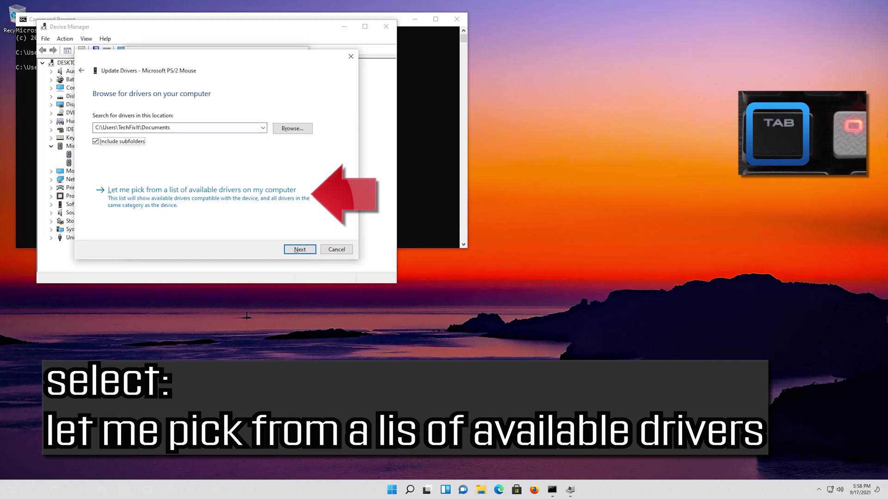
pyautogui.press('Tab')
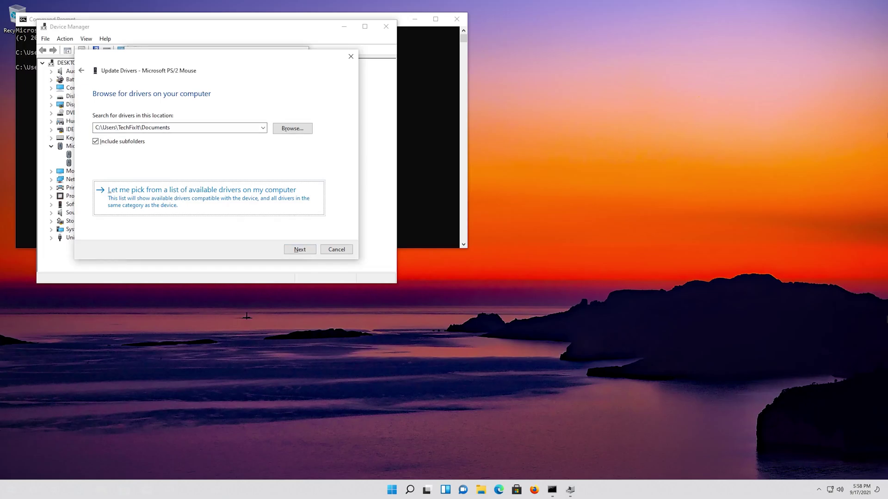
pyautogui.press('Return')
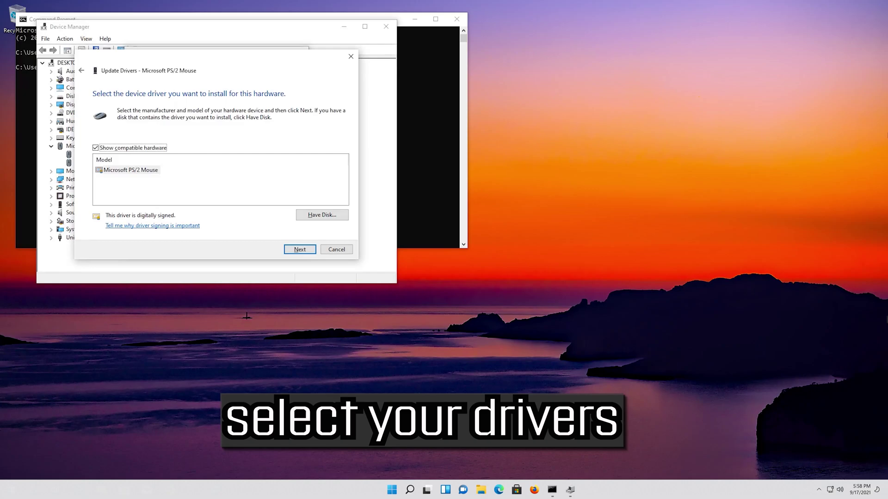
pyautogui.press('Tab')
pyautogui.press('Tab')
pyautogui.press('Tab')
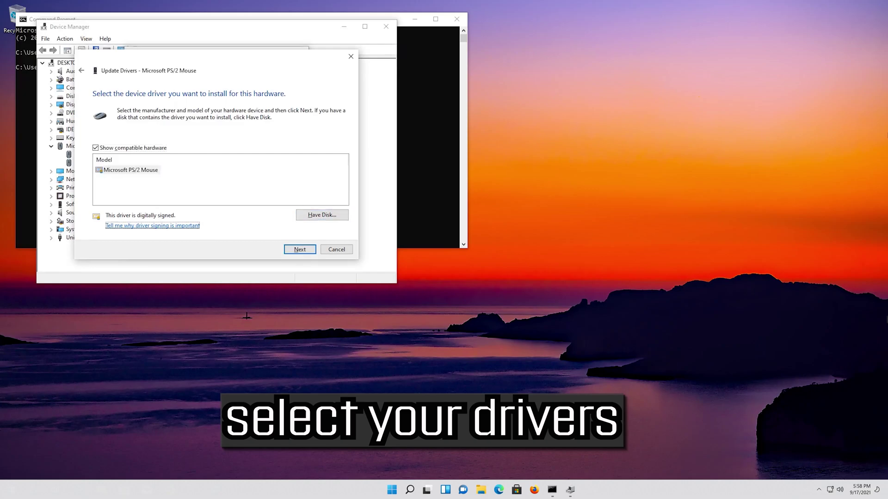
pyautogui.press('Tab')
pyautogui.press('Tab')
pyautogui.press('Tab')
pyautogui.press('Tab')
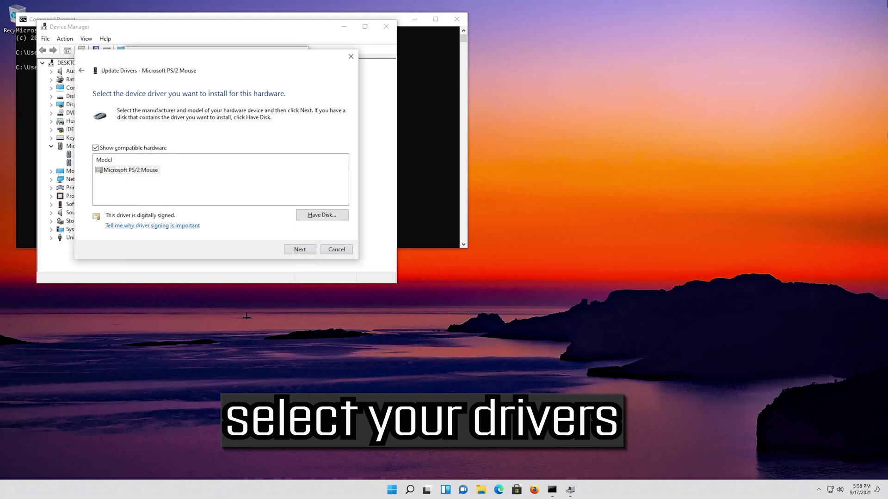
pyautogui.press('Tab')
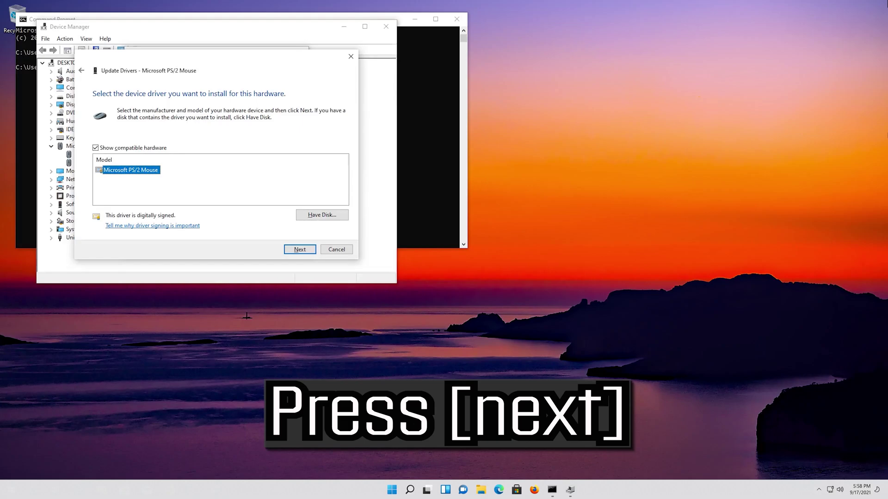
pyautogui.press('Return')
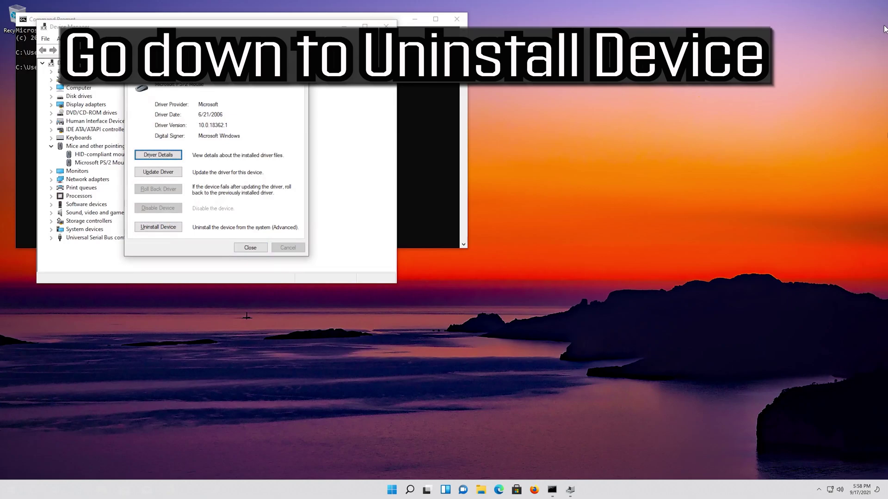
# Step: Uninstall the Microsoft PS/2 Mouse device, confirm the removal, and accept the restart
pyautogui.press('Tab')
pyautogui.press('Tab')
pyautogui.press('Return')
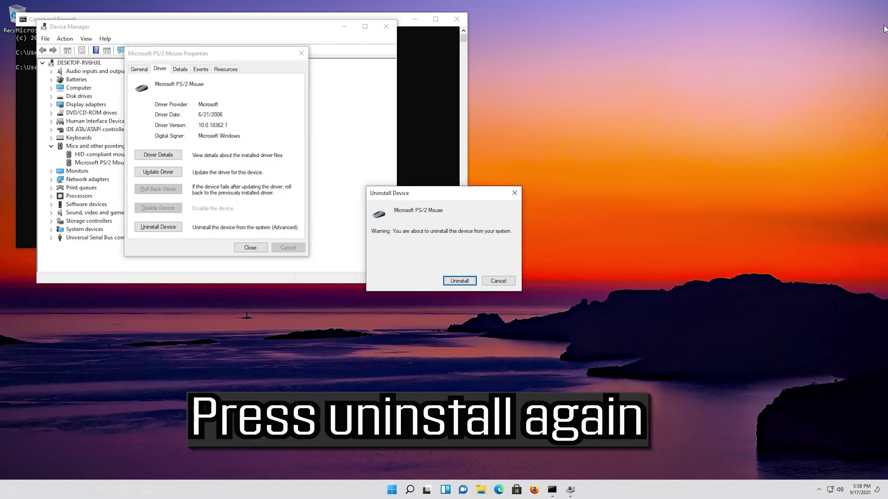
pyautogui.press('Return')
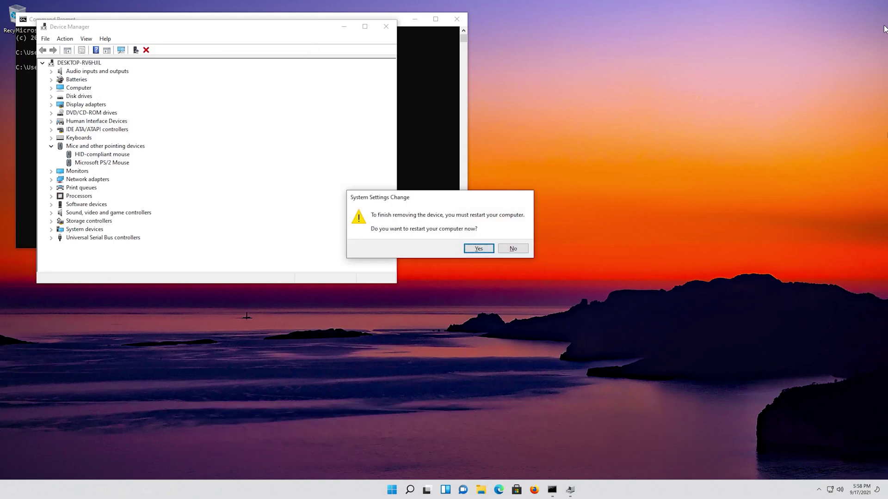
pyautogui.press('Return')
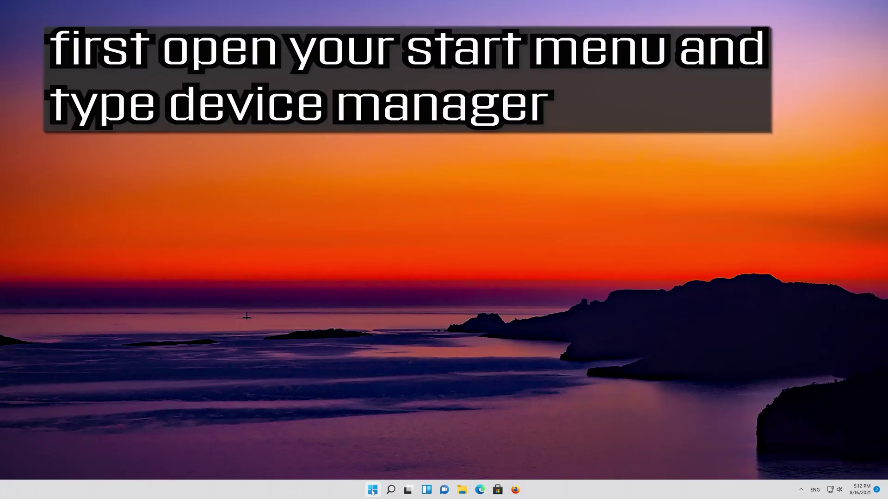
# Step: Search the Start menu for 'device manager' and open the Device Manager best match
pyautogui.click(372, 491)
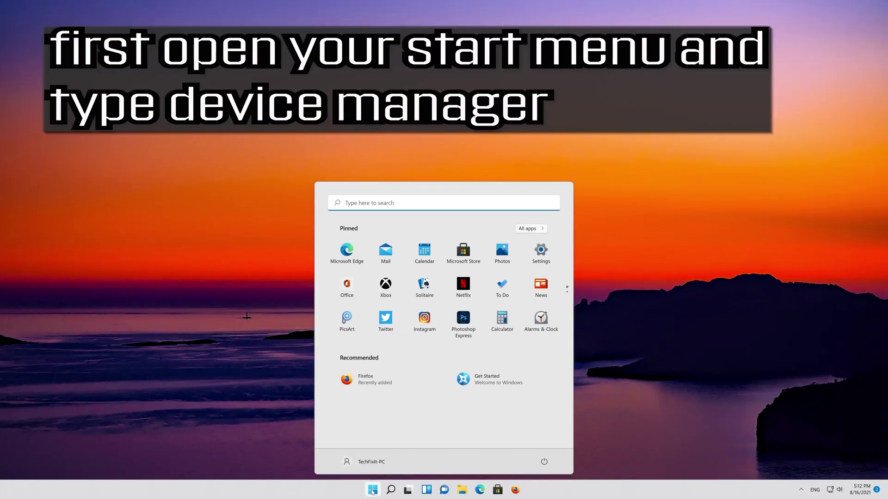
pyautogui.write('device mana')
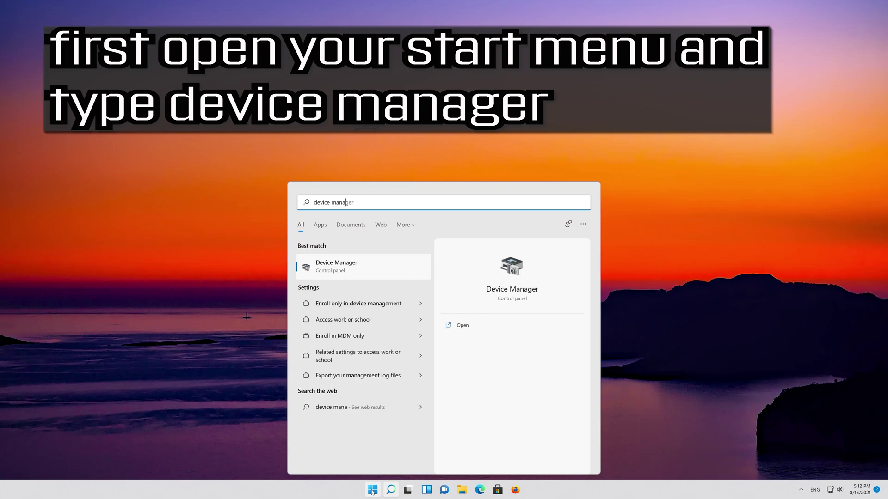
pyautogui.write('ger')
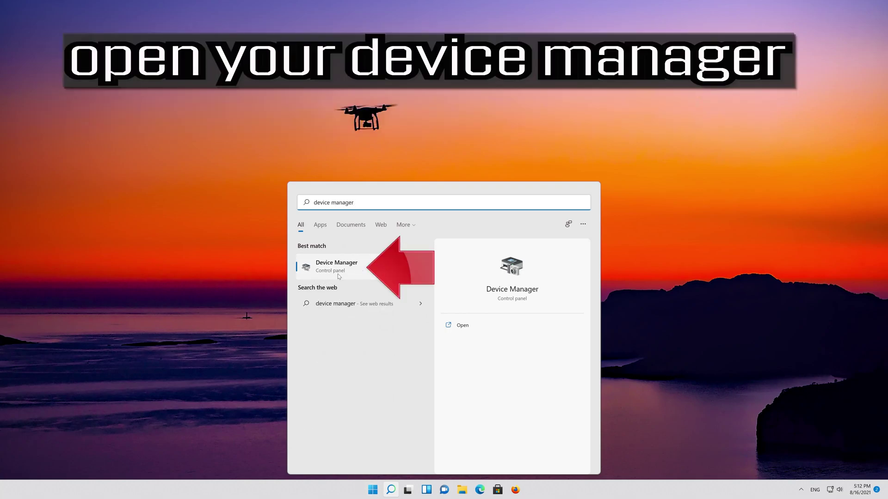
pyautogui.click(354, 271)
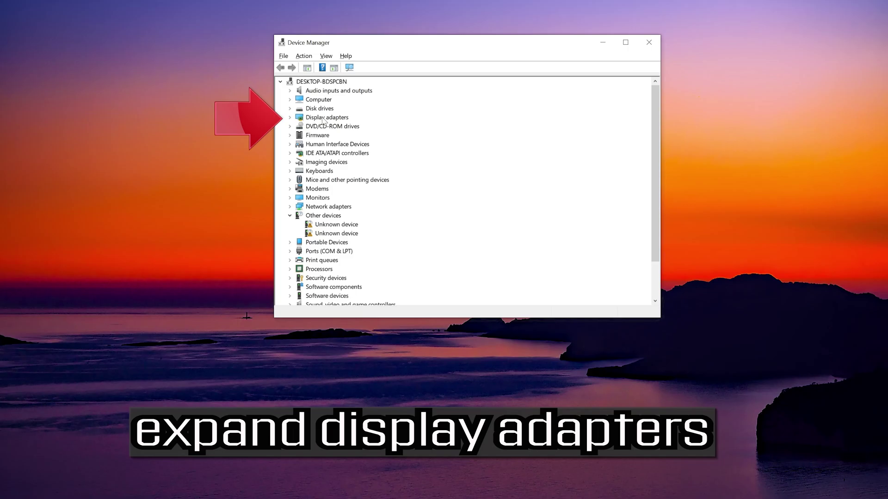
# Step: Expand Display adapters and open the NVIDIA GeForce RTX 3080 Ti Properties
pyautogui.click(290, 118)
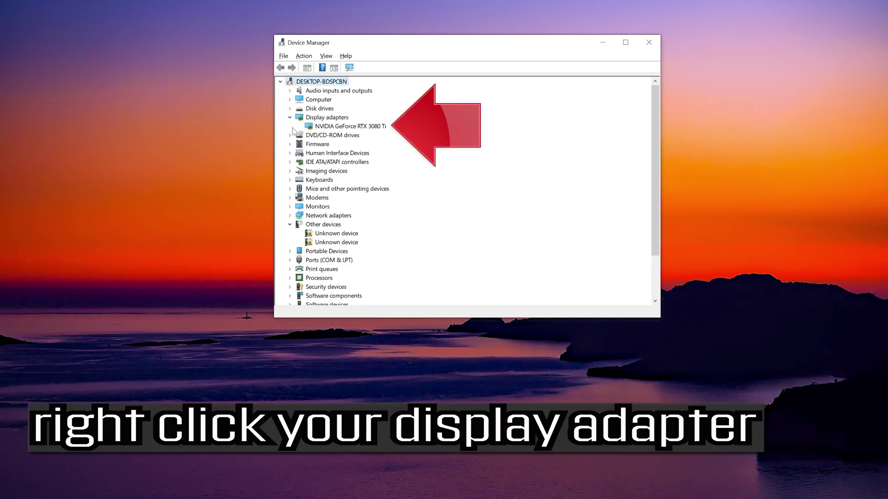
pyautogui.rightClick(370, 127)
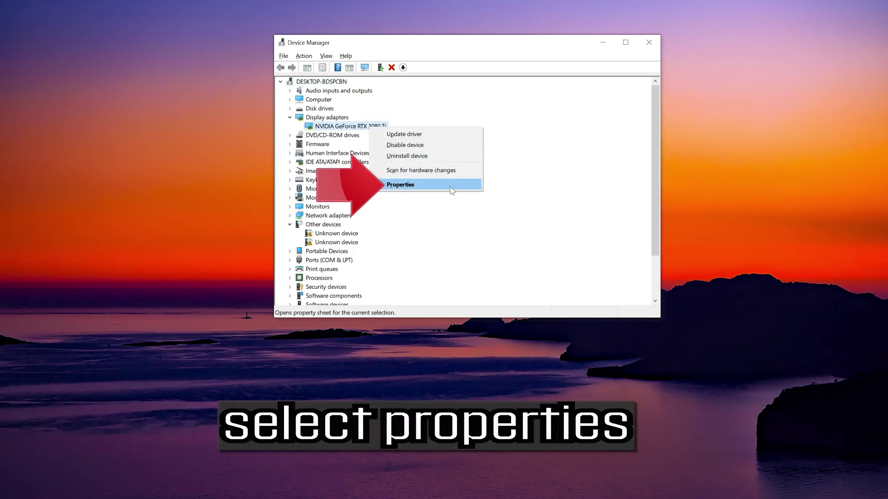
pyautogui.click(425, 186)
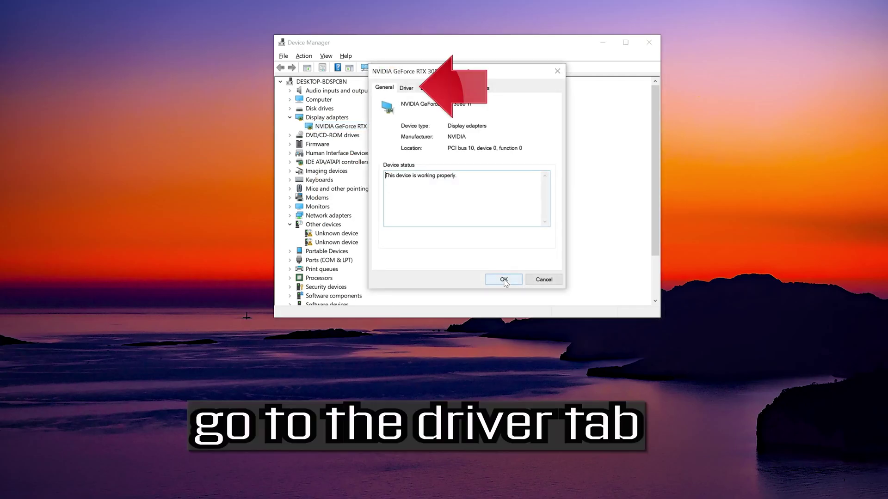
# Step: From the Driver tab, run Update Driver's automatic search for the RTX 3080 Ti
pyautogui.click(407, 90)
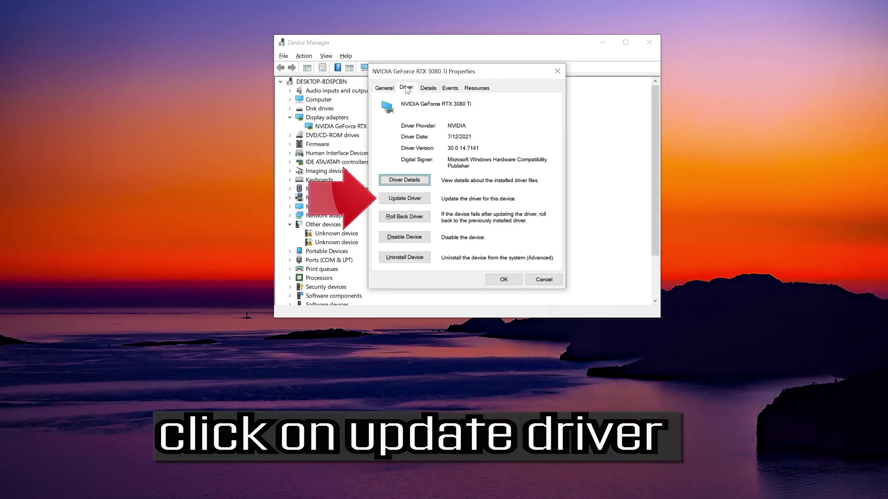
pyautogui.click(392, 199)
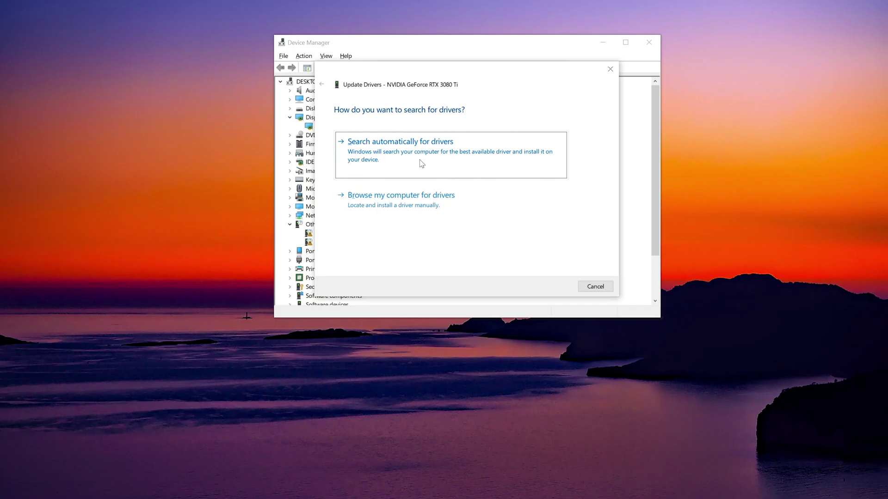
pyautogui.click(421, 163)
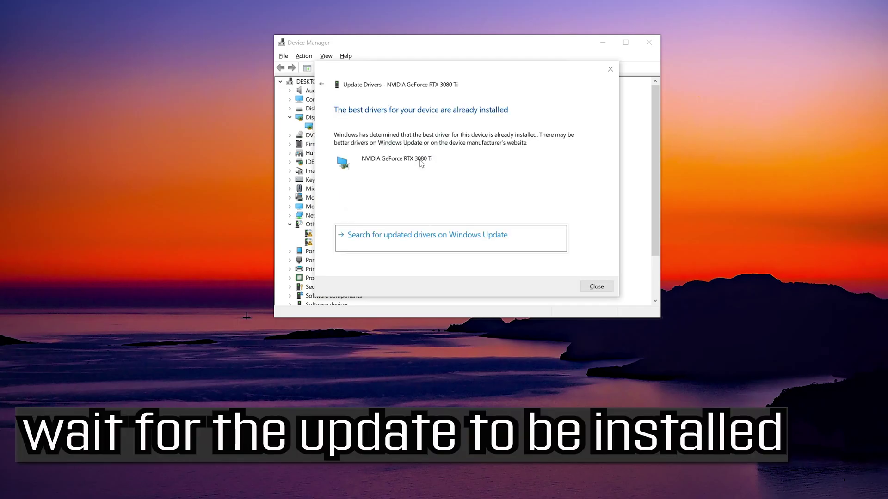